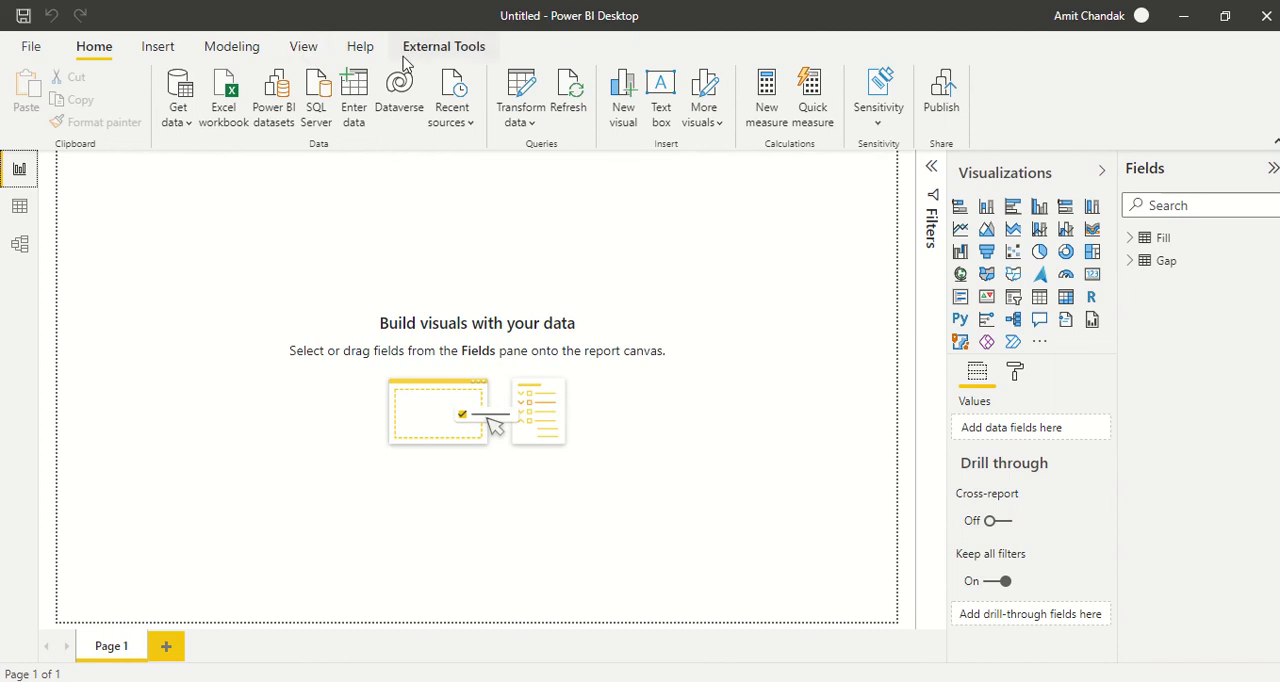
# - Create a new calculated table and name it Series in its formula
pyautogui.click(230, 60)
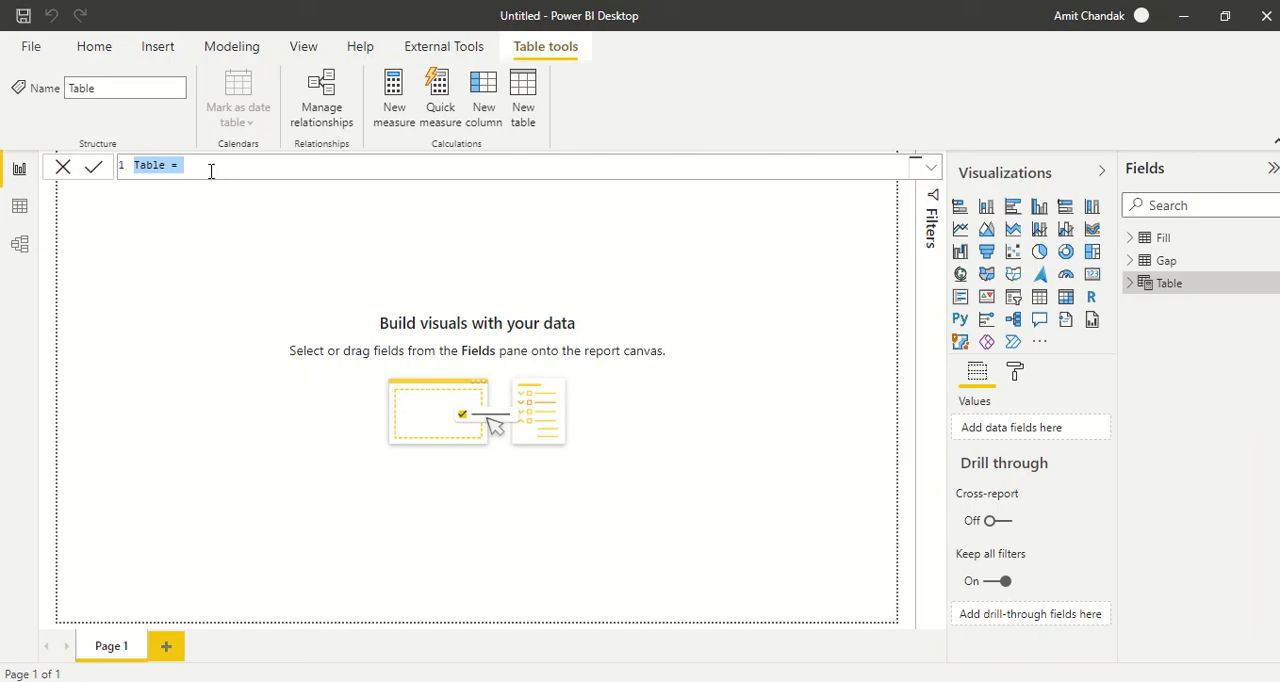
pyautogui.click(209, 168)
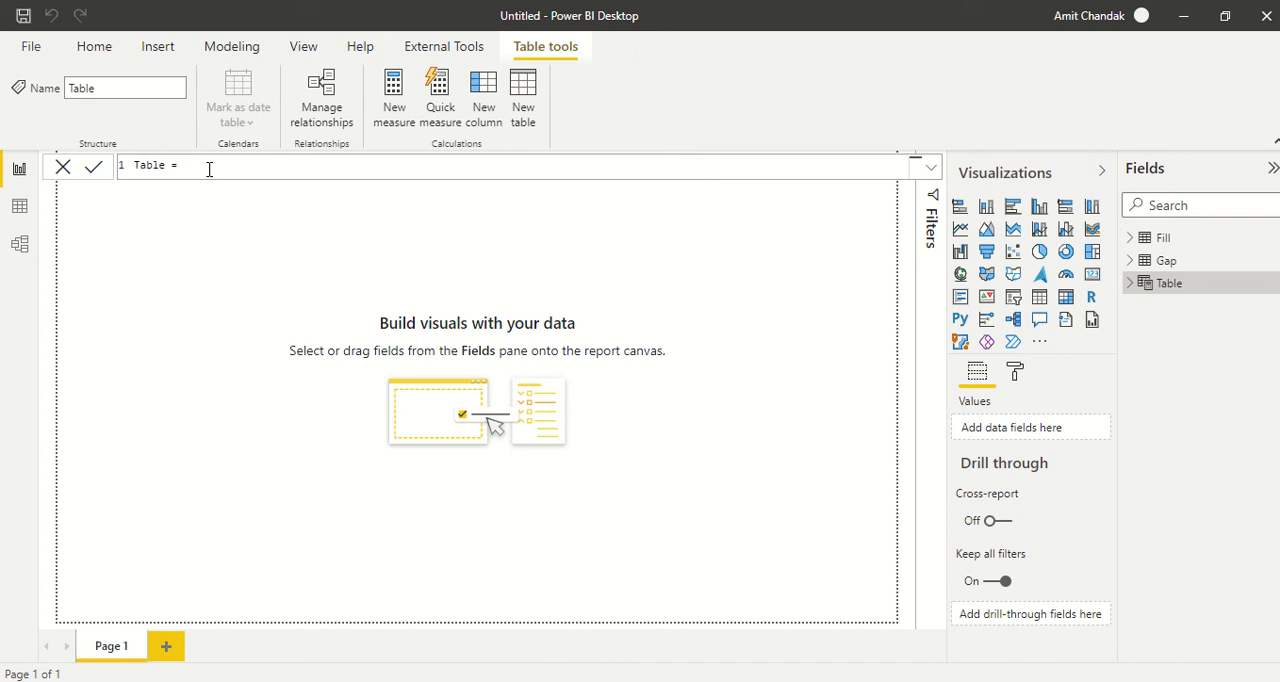
pyautogui.press('Left')
pyautogui.press('Left')
pyautogui.press('Left')
pyautogui.press('Left')
pyautogui.press('Left')
pyautogui.press('Left')
pyautogui.press('Left')
pyautogui.press('Right')
pyautogui.press('Right')
pyautogui.press('Right')
pyautogui.press('Right')
pyautogui.press('BackSpace')
pyautogui.press('BackSpace')
pyautogui.press('BackSpace')
pyautogui.press('BackSpace')
pyautogui.write('reis')
pyautogui.press('BackSpace')
pyautogui.press('BackSpace')
pyautogui.press('BackSpace')
pyautogui.press('BackSpace')
pyautogui.write('eries')
# - Define the Series table as GENERATESERIES(1,100,1)
pyautogui.click(209, 168)
pyautogui.write('gen')
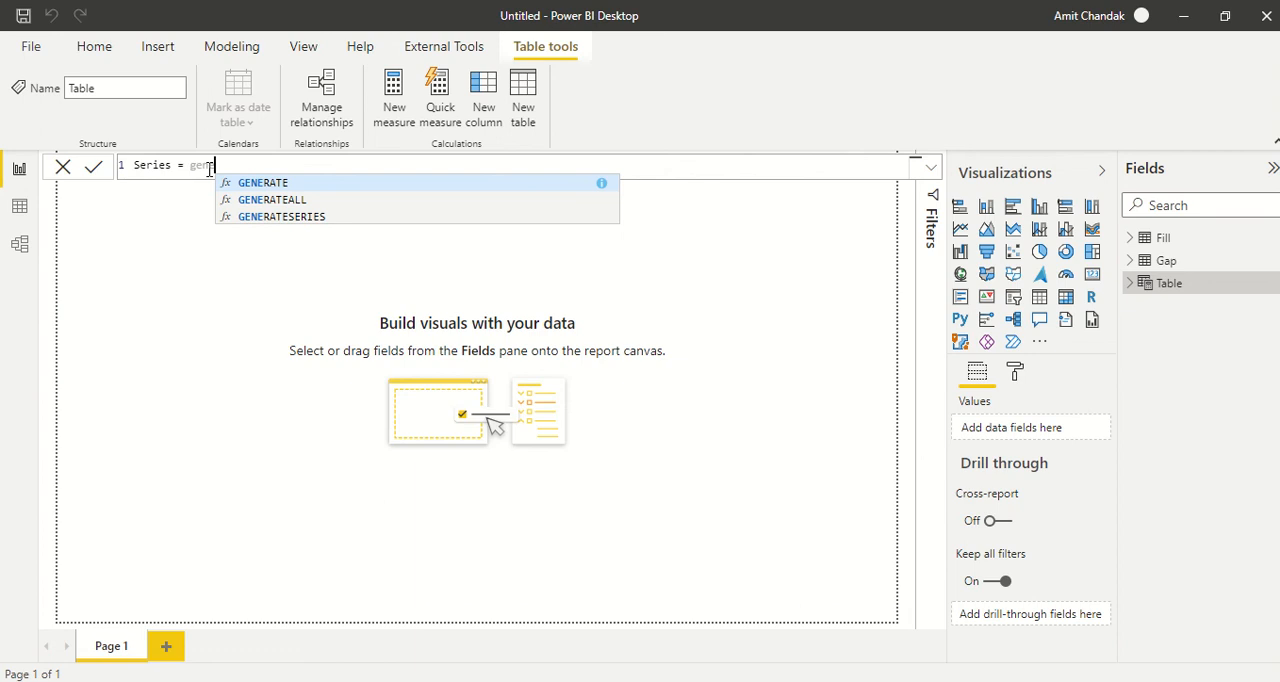
pyautogui.press('Down')
pyautogui.press('Down')
pyautogui.press('Tab')
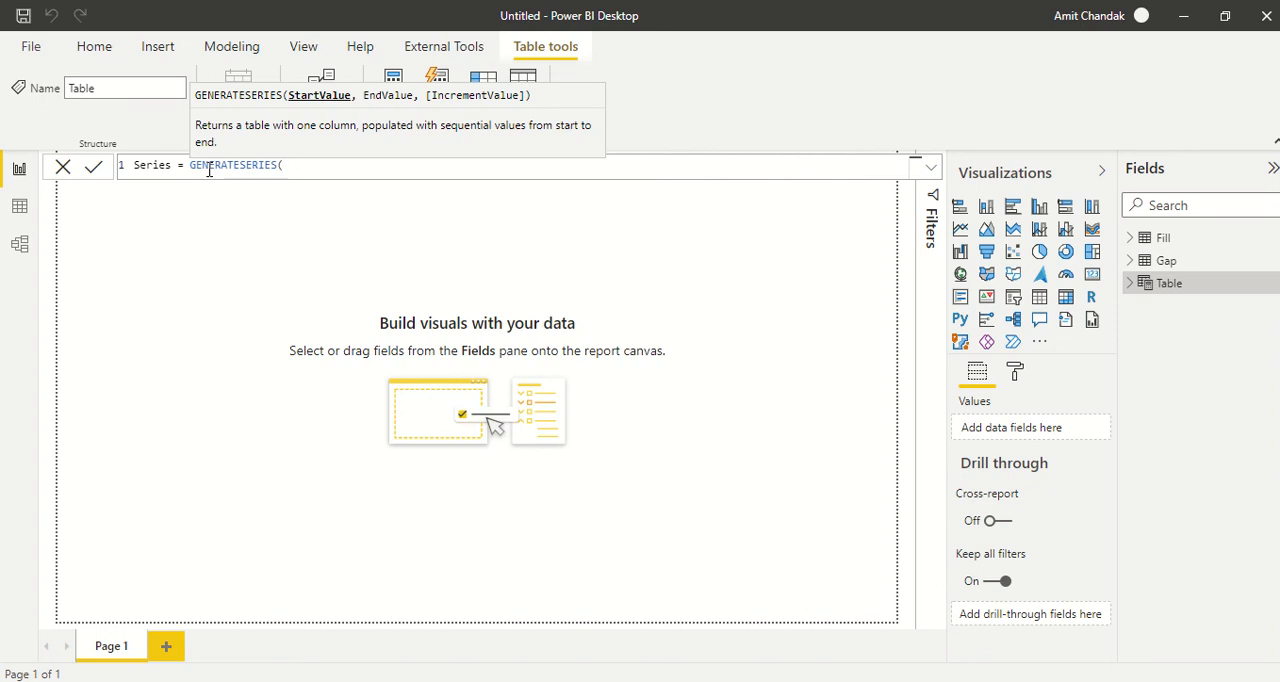
pyautogui.write('1,10')
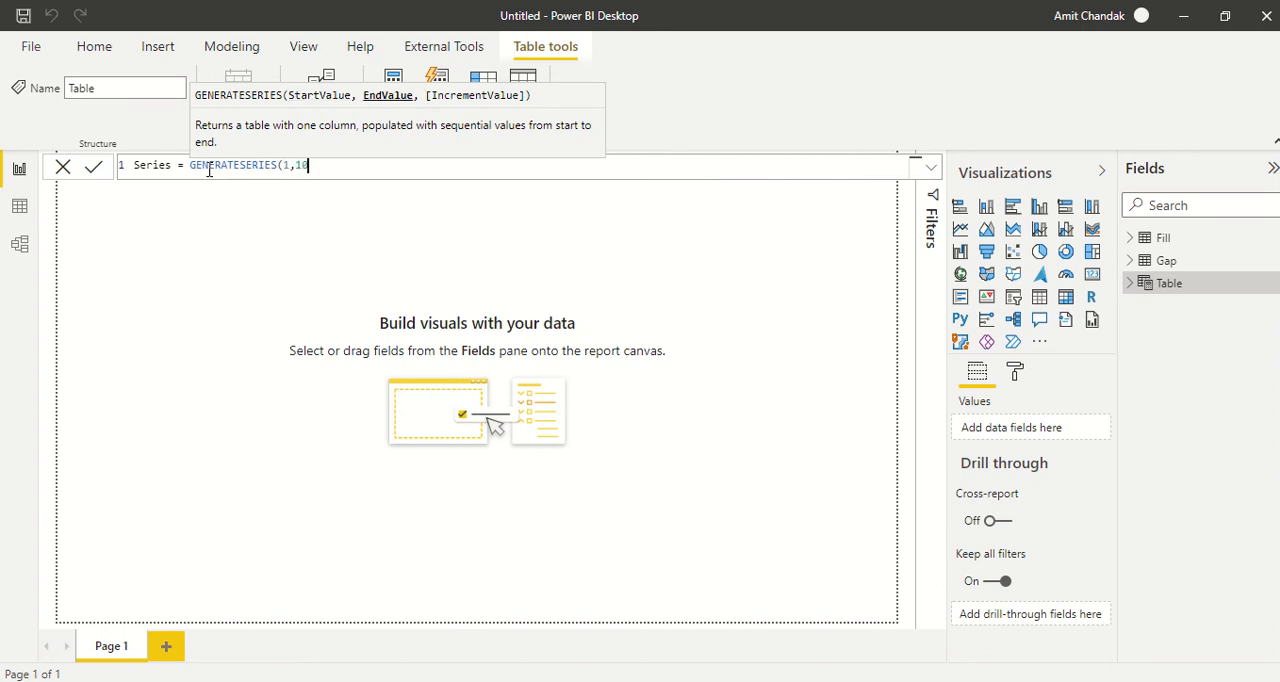
pyautogui.write('0,1)')
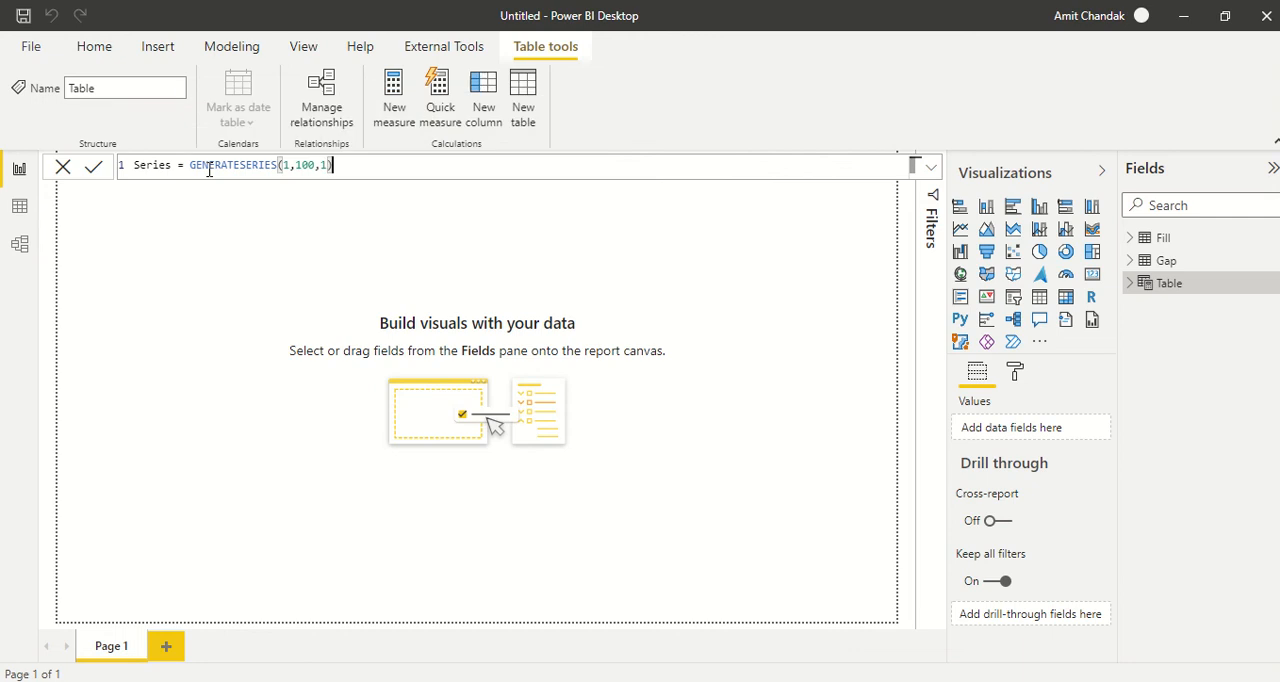
pyautogui.press('Return')
# - Examine the generated rows of the Series table in the data view
pyautogui.click(20, 212)
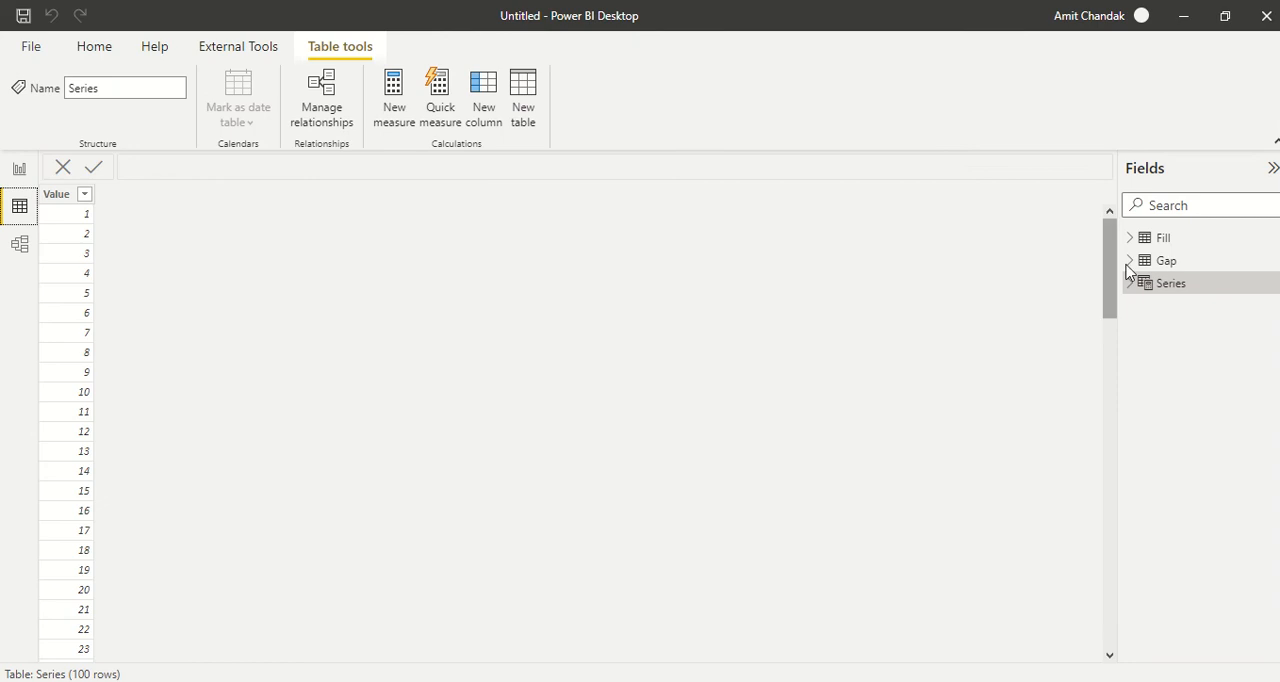
pyautogui.click(1210, 290)
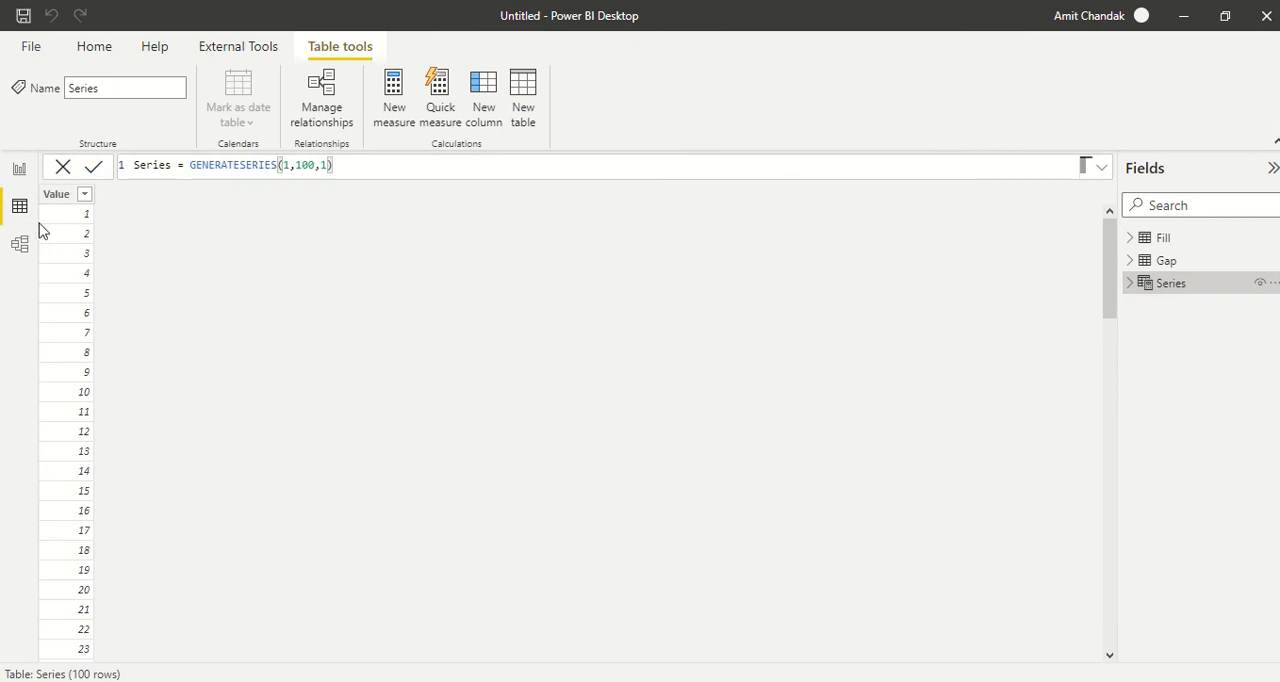
pyautogui.scroll(-15, 97, 318)
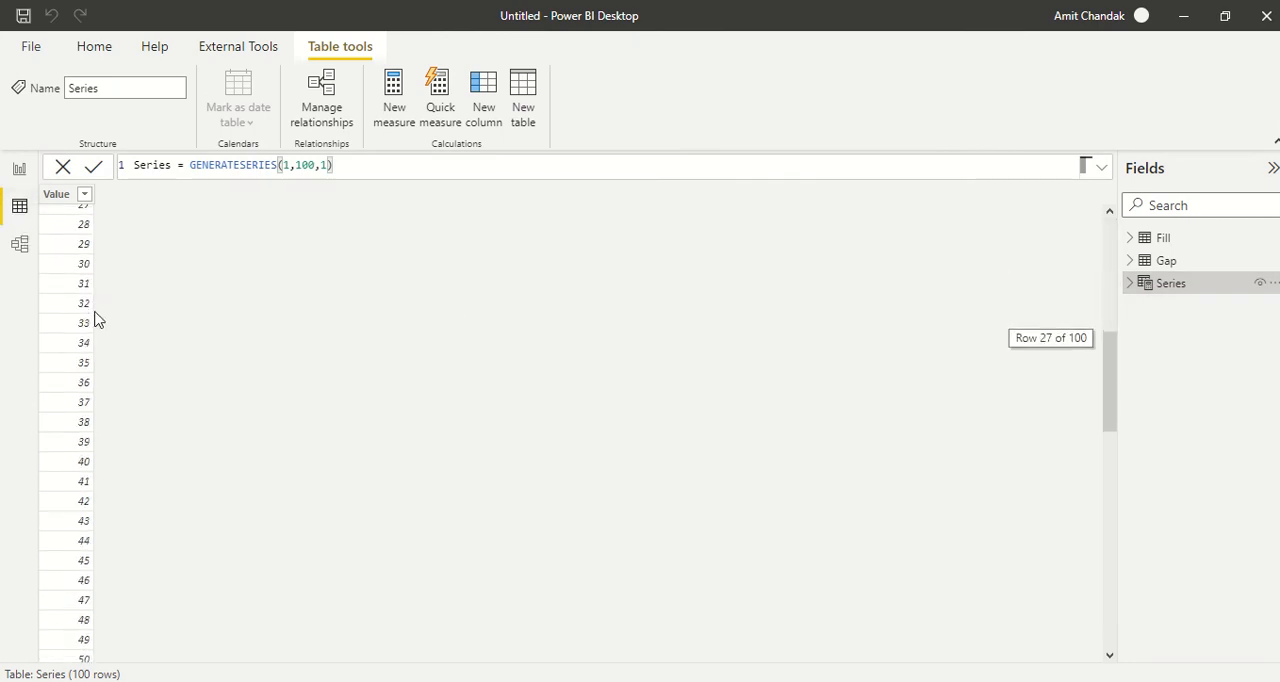
pyautogui.scroll(-8, 97, 320)
pyautogui.scroll(16, 97, 320)
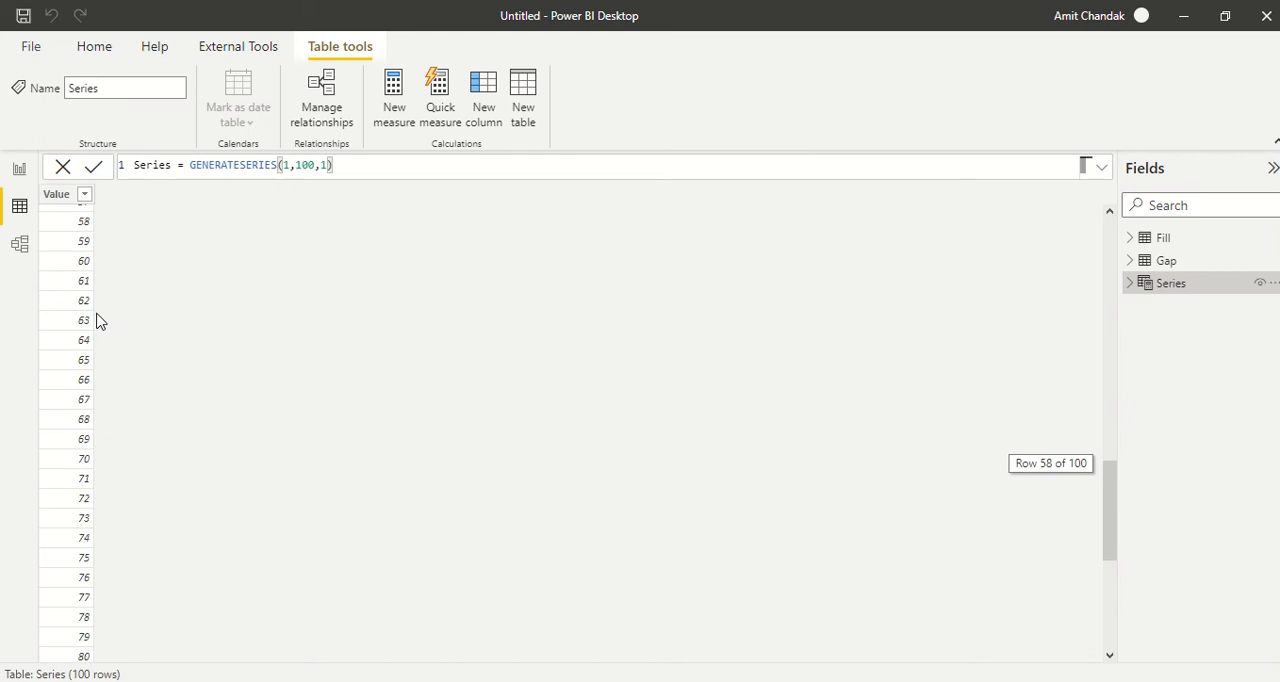
pyautogui.scroll(7, 97, 320)
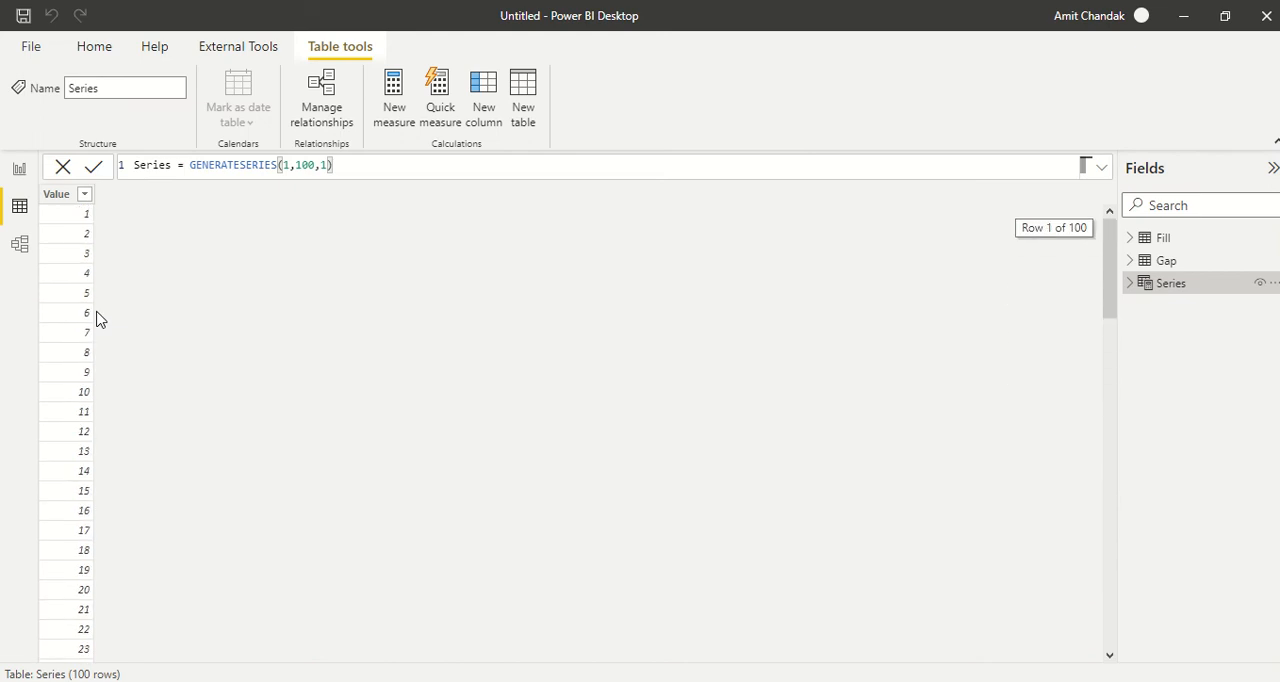
# - Set the increment in the Series formula to 2 and check the generated rows
pyautogui.doubleClick(325, 165)
pyautogui.write('2')
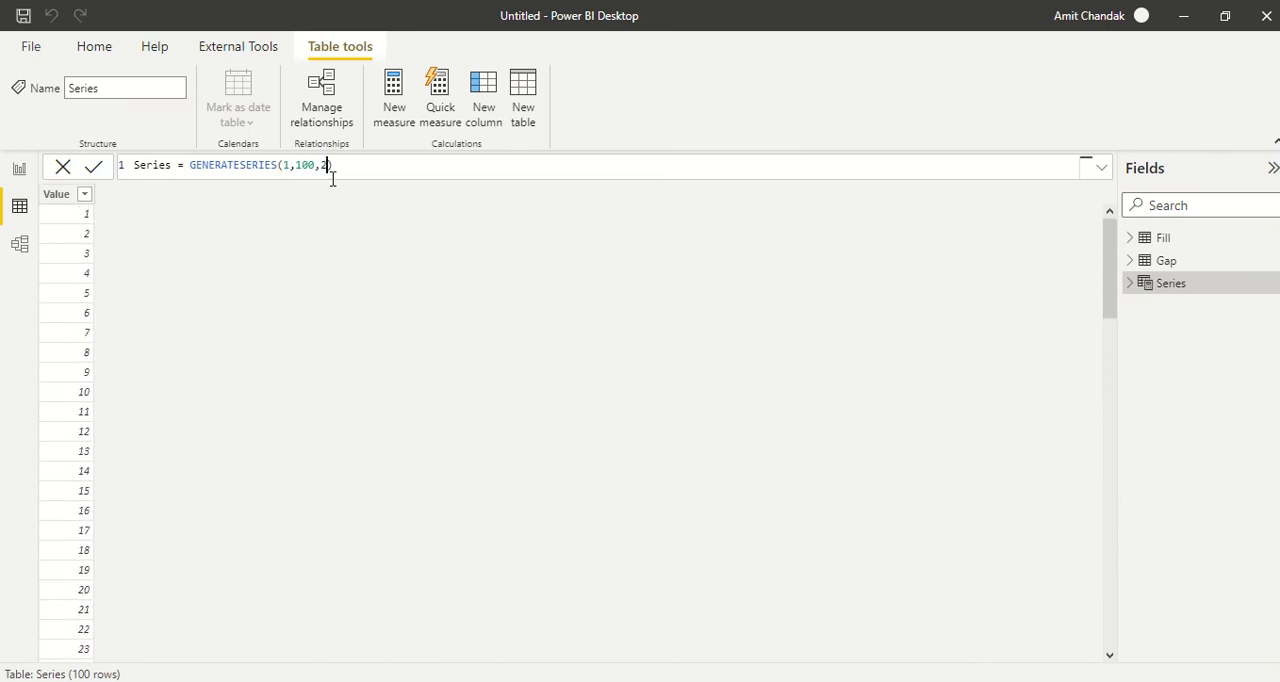
pyautogui.press('Return')
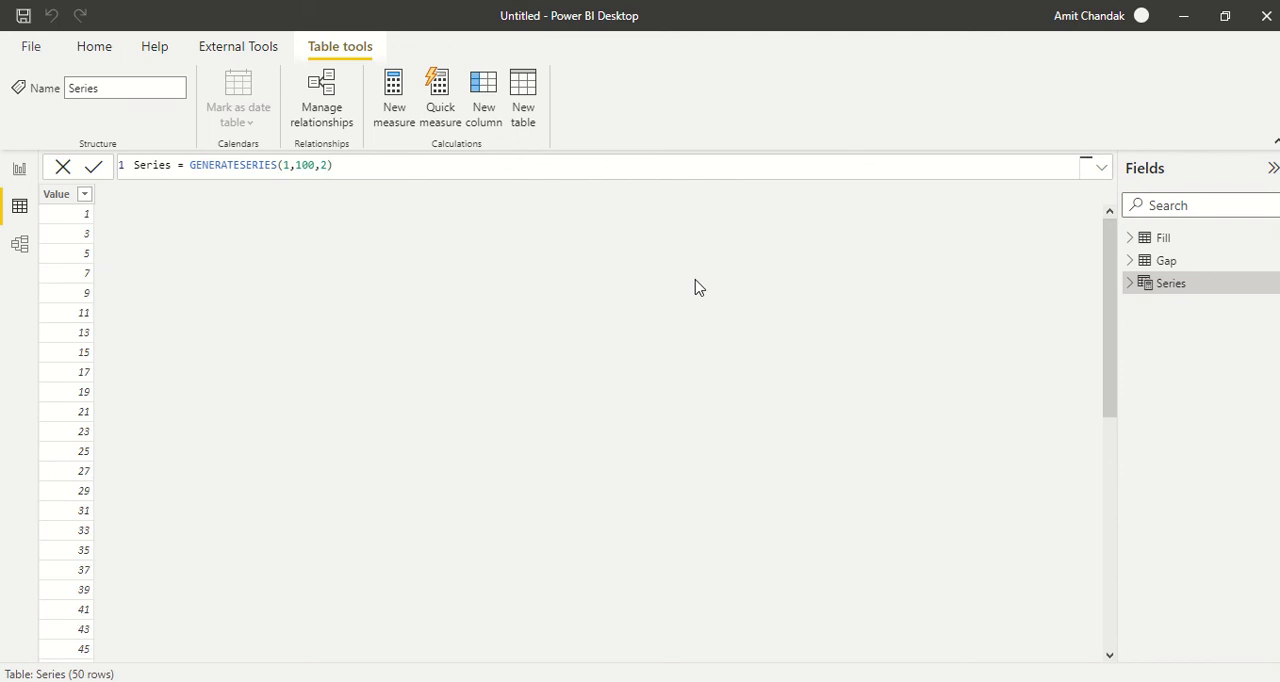
pyautogui.scroll(-9, 483, 383)
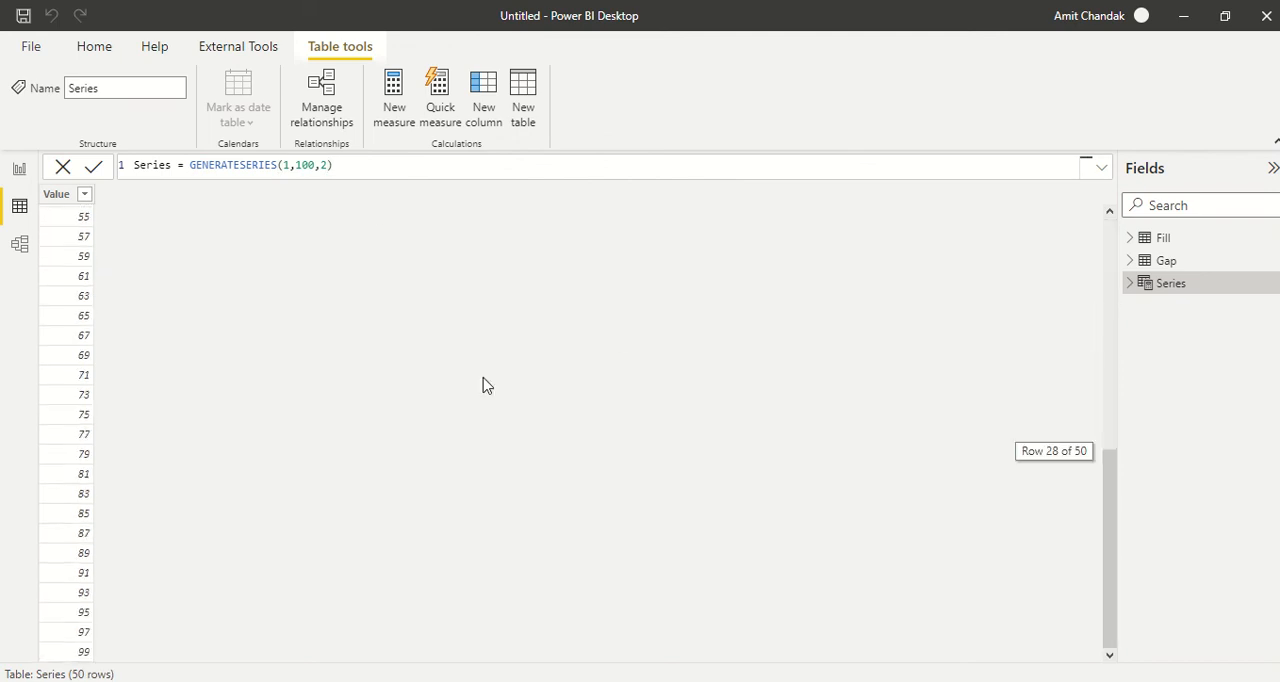
pyautogui.scroll(9, 483, 383)
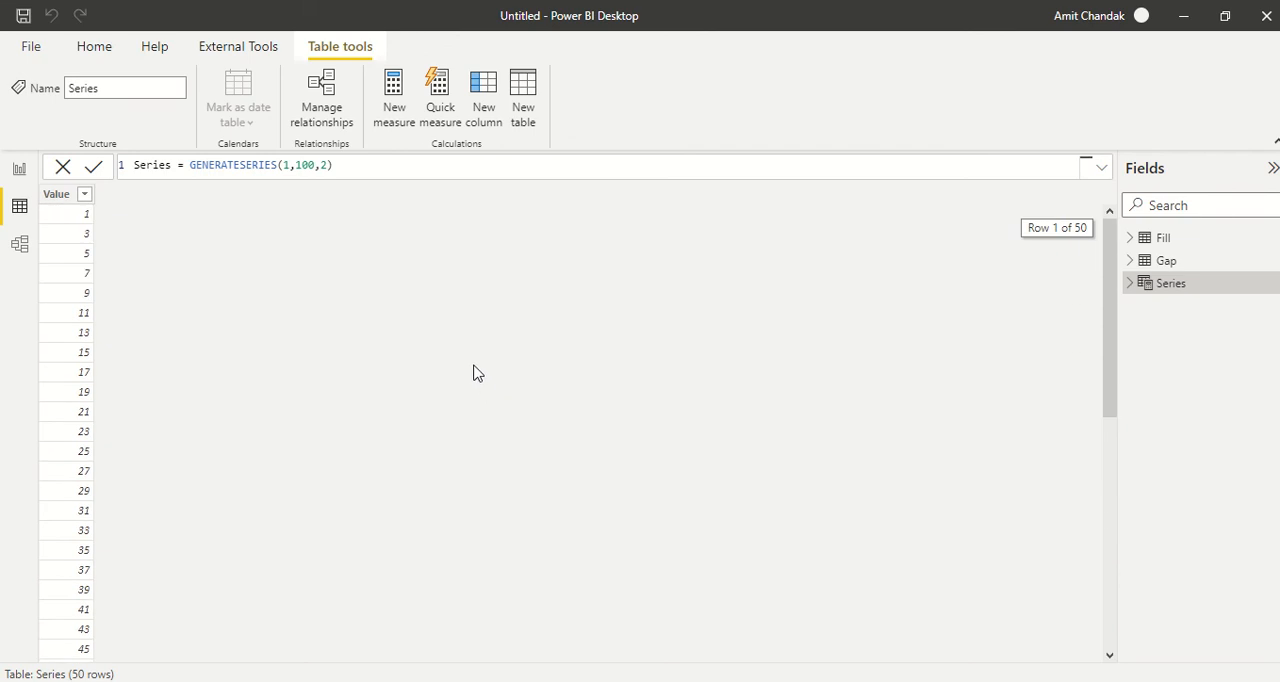
# - Set the start value in the Series formula to 2
pyautogui.click(289, 165)
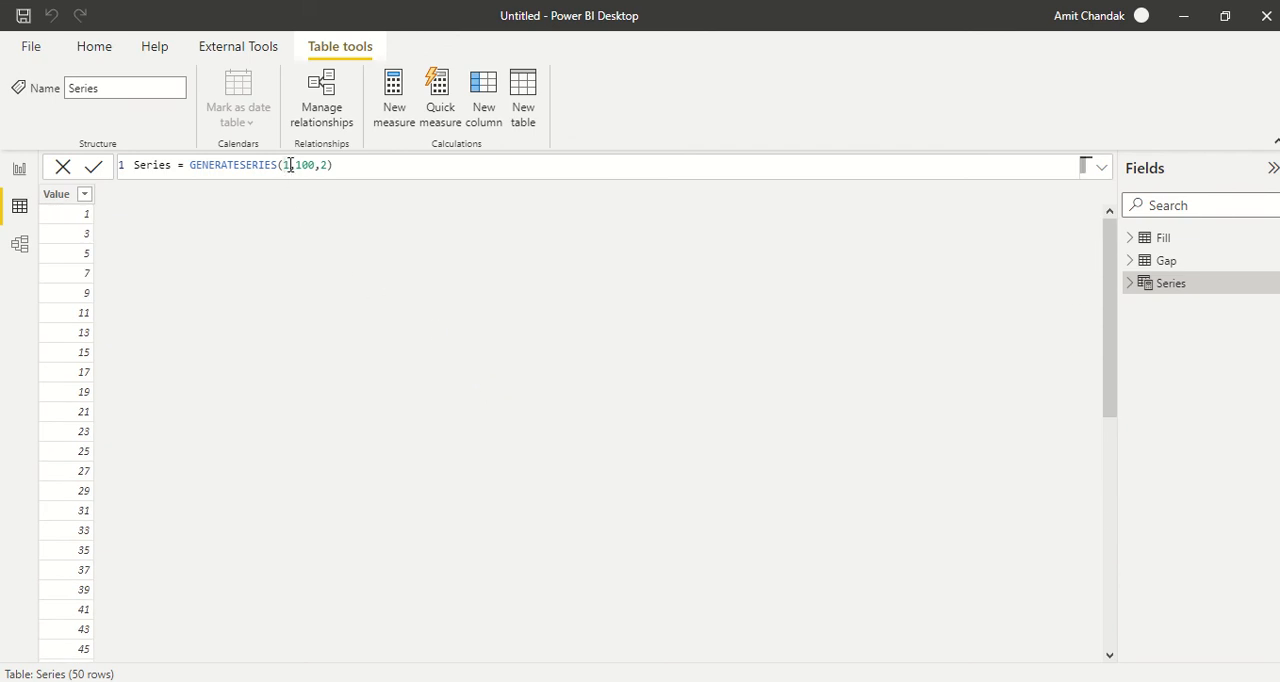
pyautogui.doubleClick(289, 165)
pyautogui.write('2')
pyautogui.press('Return')
# - Set the Series formula's start value to 1, end value to 24 and increment to 1
pyautogui.click(285, 167)
pyautogui.write('1')
pyautogui.doubleClick(305, 165)
pyautogui.write('24')
pyautogui.doubleClick(316, 165)
pyautogui.write('1')
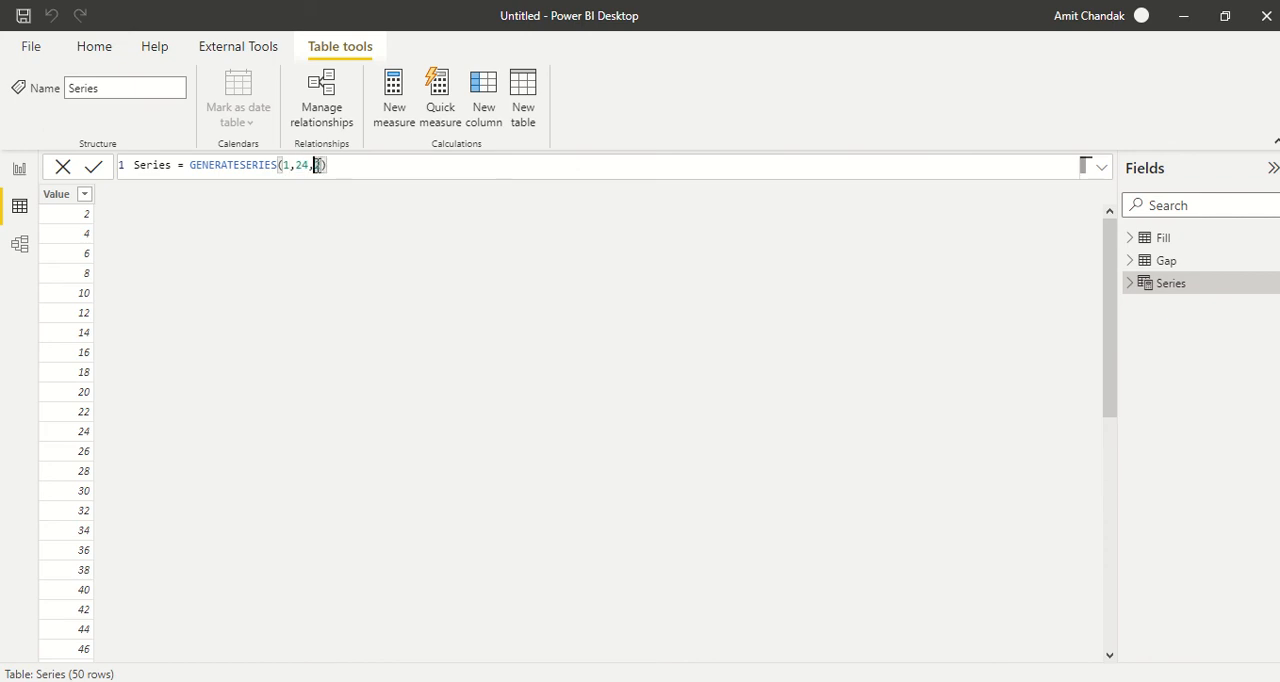
pyautogui.press('Return')
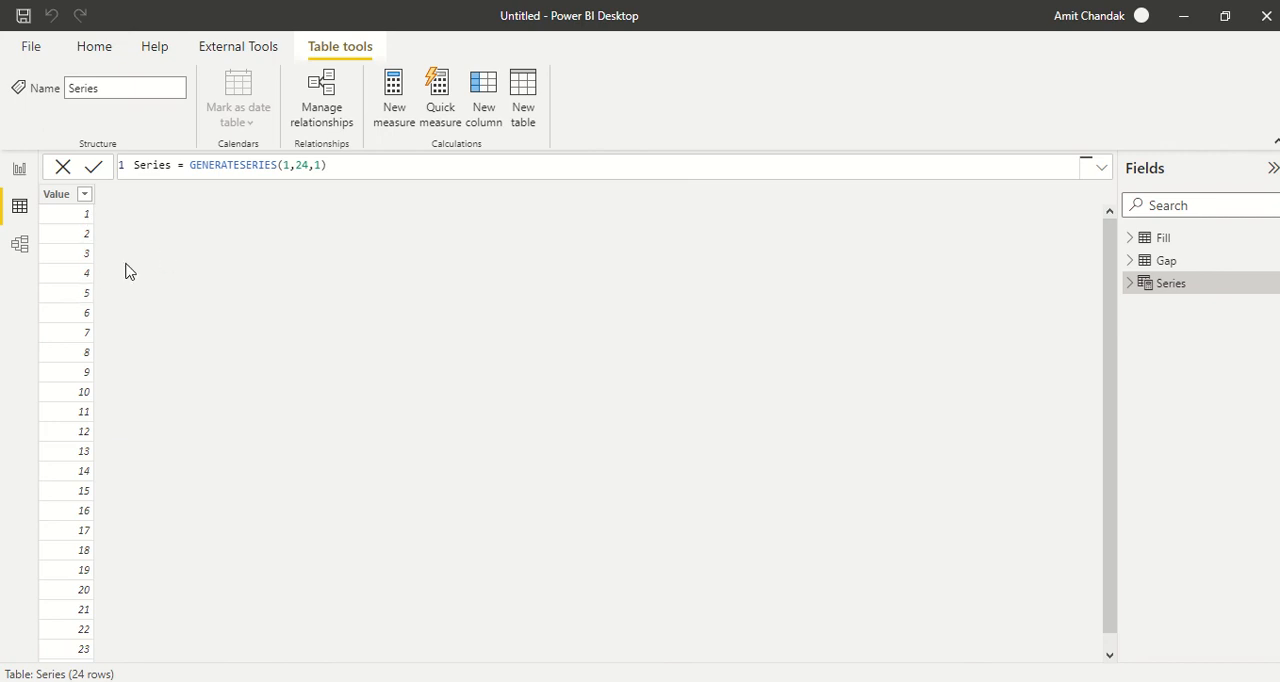
# - Wrap the GENERATESERIES expression of the Series table in an ADDCOLUMNS function
pyautogui.click(189, 166)
pyautogui.write('add')
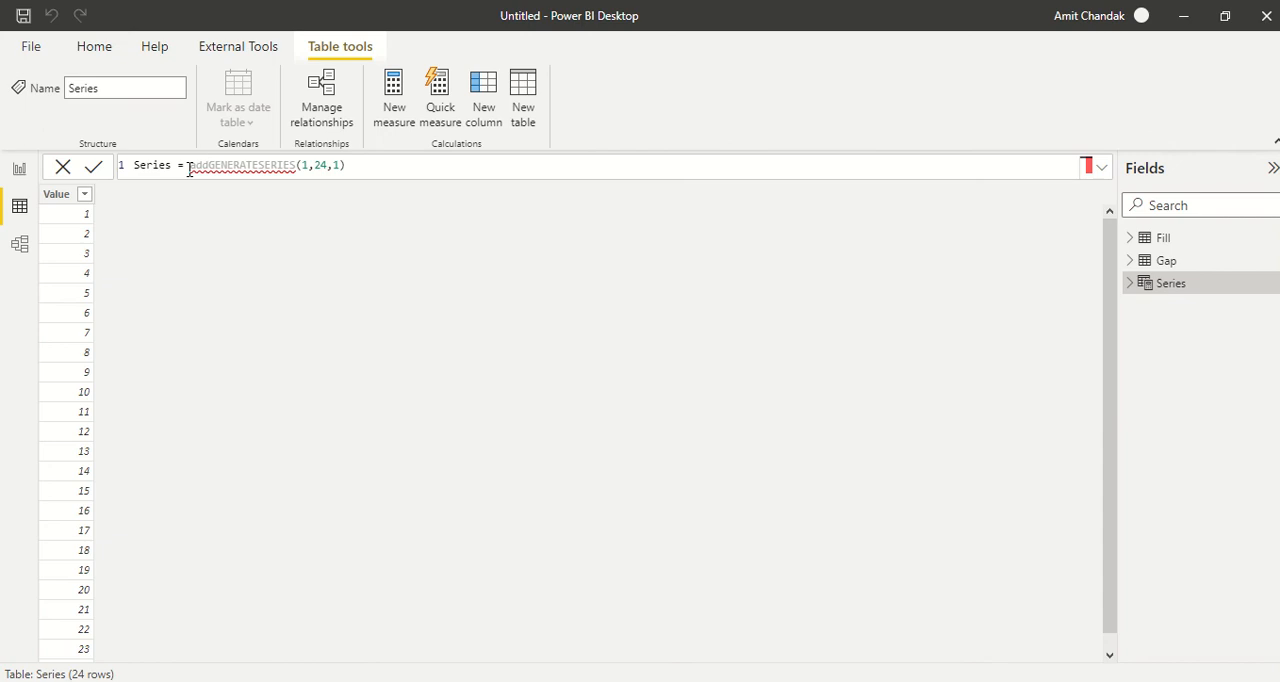
pyautogui.write('columns(')
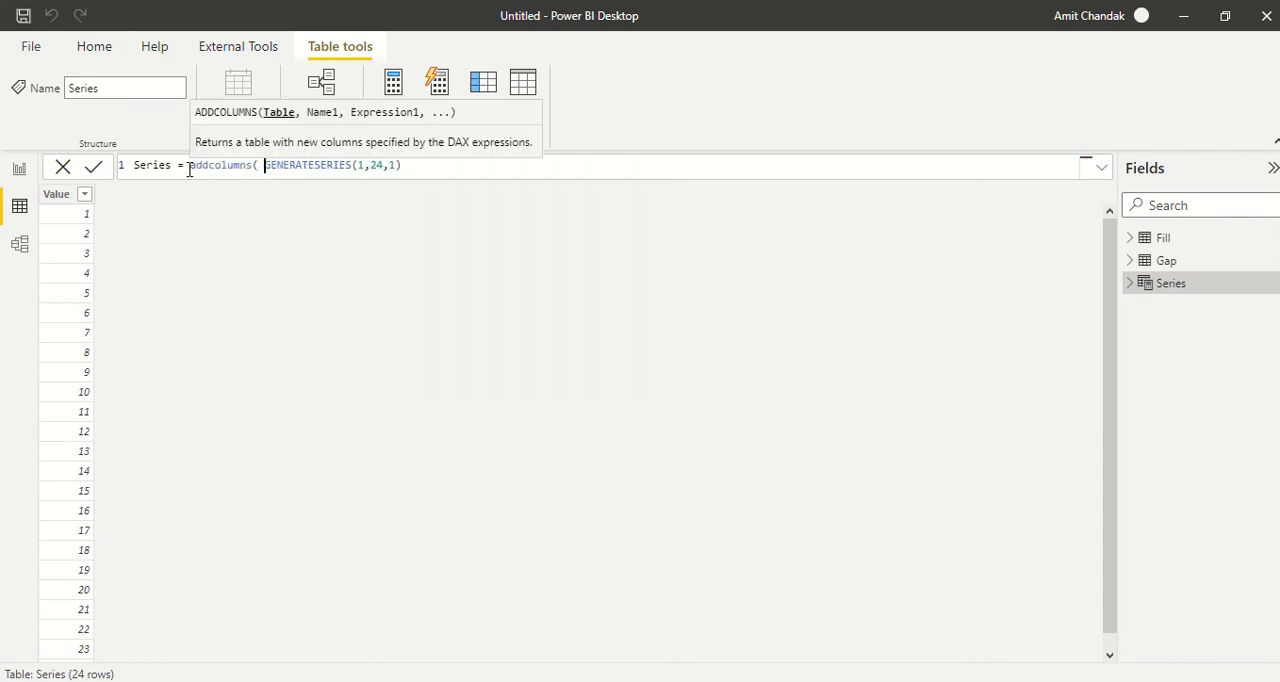
pyautogui.press('Right')
pyautogui.press('Right')
pyautogui.press('Right')
pyautogui.press('Right')
pyautogui.press('Right')
pyautogui.press('Right')
pyautogui.press('Right')
pyautogui.press('Right')
pyautogui.press('Right')
pyautogui.press('Right')
pyautogui.press('Right')
pyautogui.press('Right')
pyautogui.press('Right')
pyautogui.press('Right')
pyautogui.press('Right')
pyautogui.press('Right')
pyautogui.press('Right')
pyautogui.press('Right')
pyautogui.press('Right')
pyautogui.press('Right')
# - Add a "Month Number" column to the ADDCOLUMNS formula with the expression "Month " & [Value]
pyautogui.write(', "Month Number"')
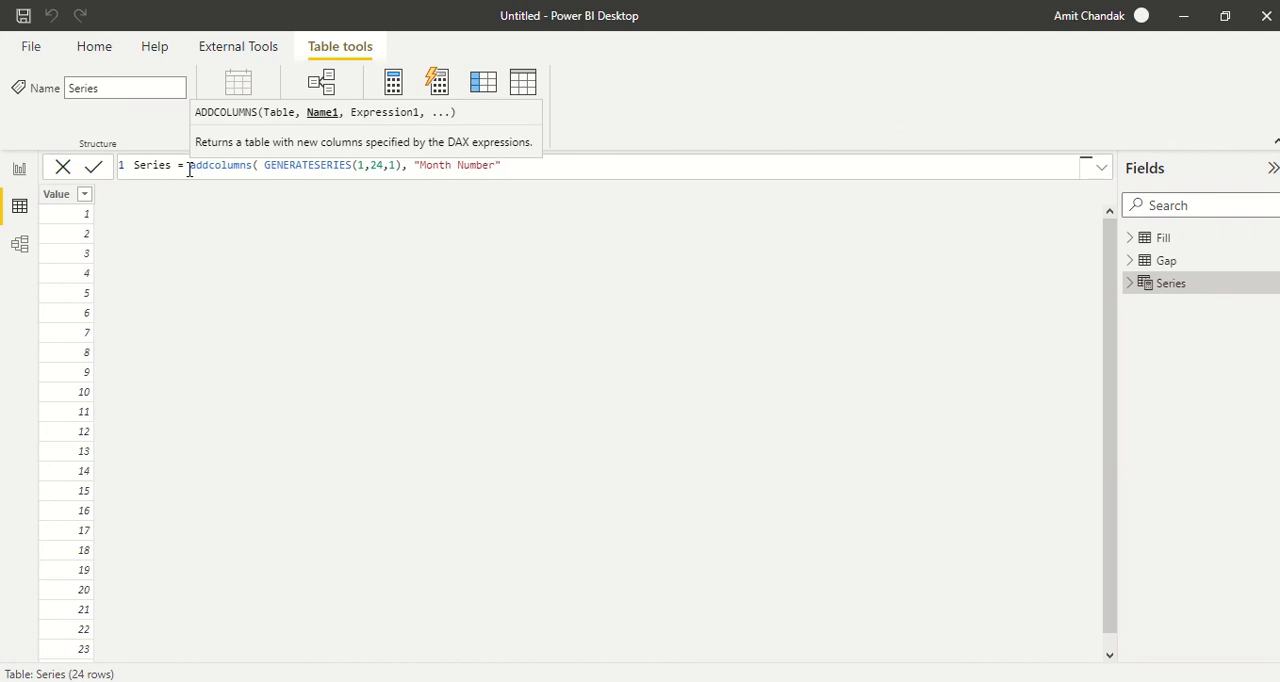
pyautogui.write(' , "Month "')
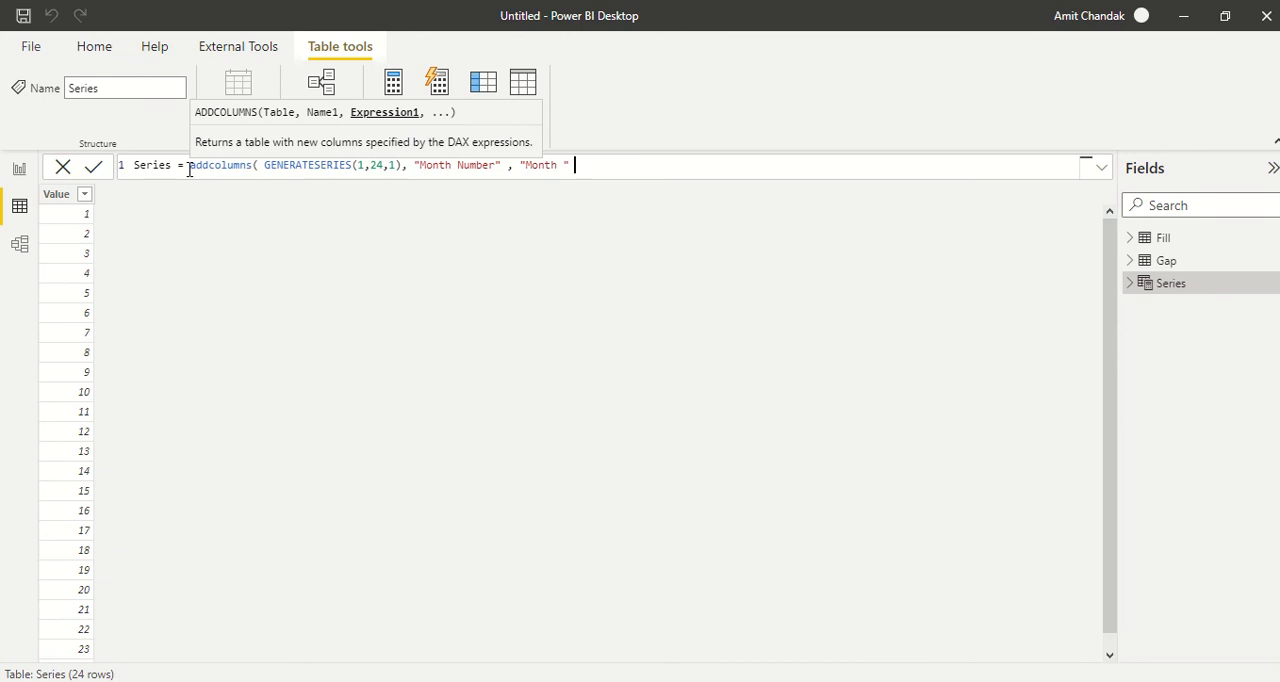
pyautogui.write(' & [Va')
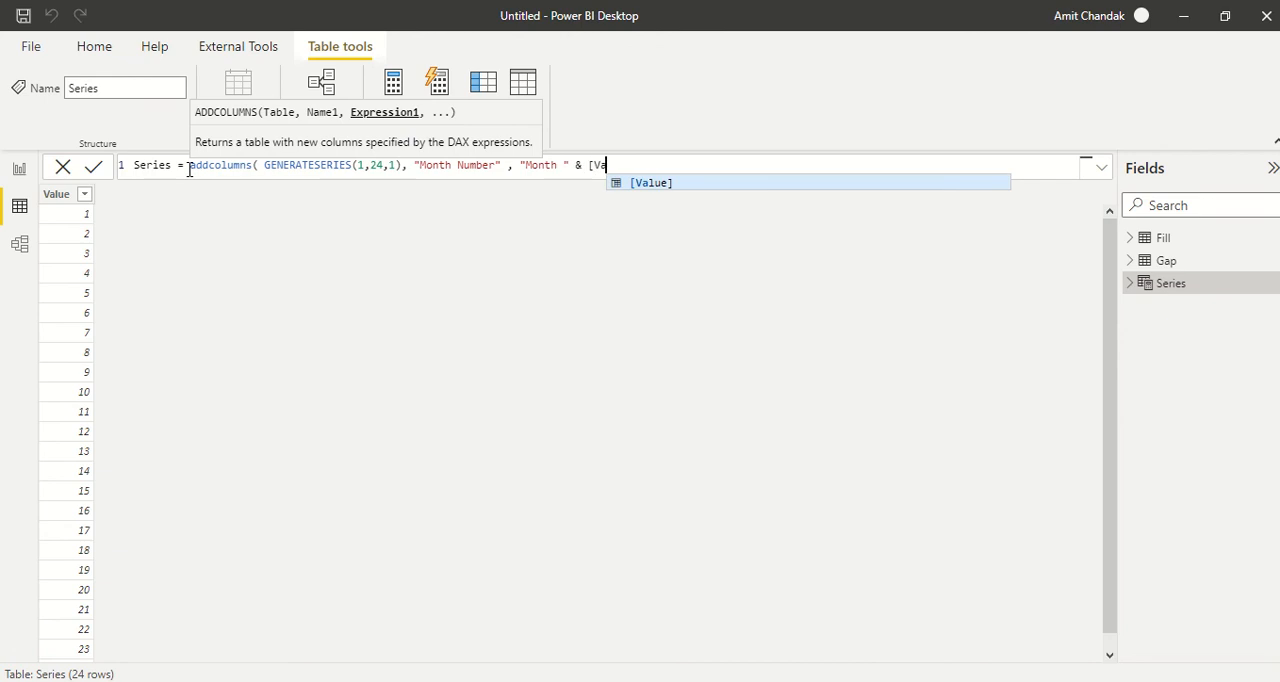
pyautogui.press('Tab')
pyautogui.write(')')
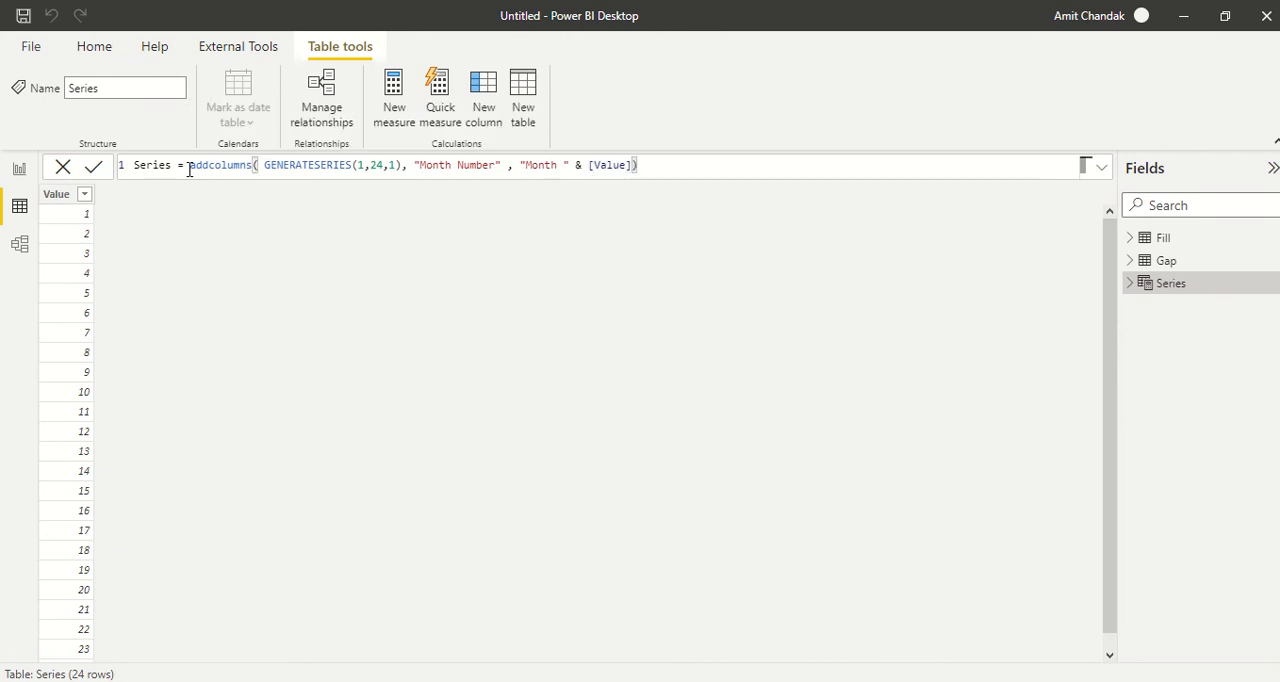
pyautogui.press('Return')
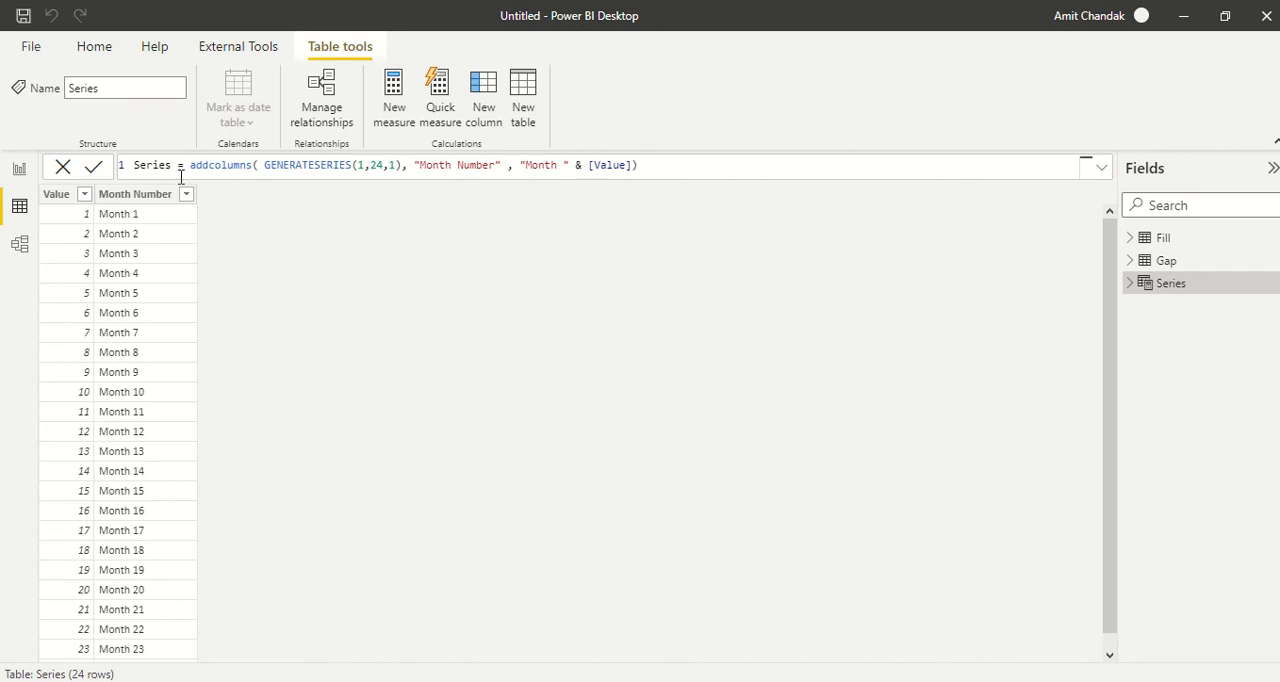
# - Format [Value] in the Month Number expression as two digits with format([Value], "00")
pyautogui.click(128, 198)
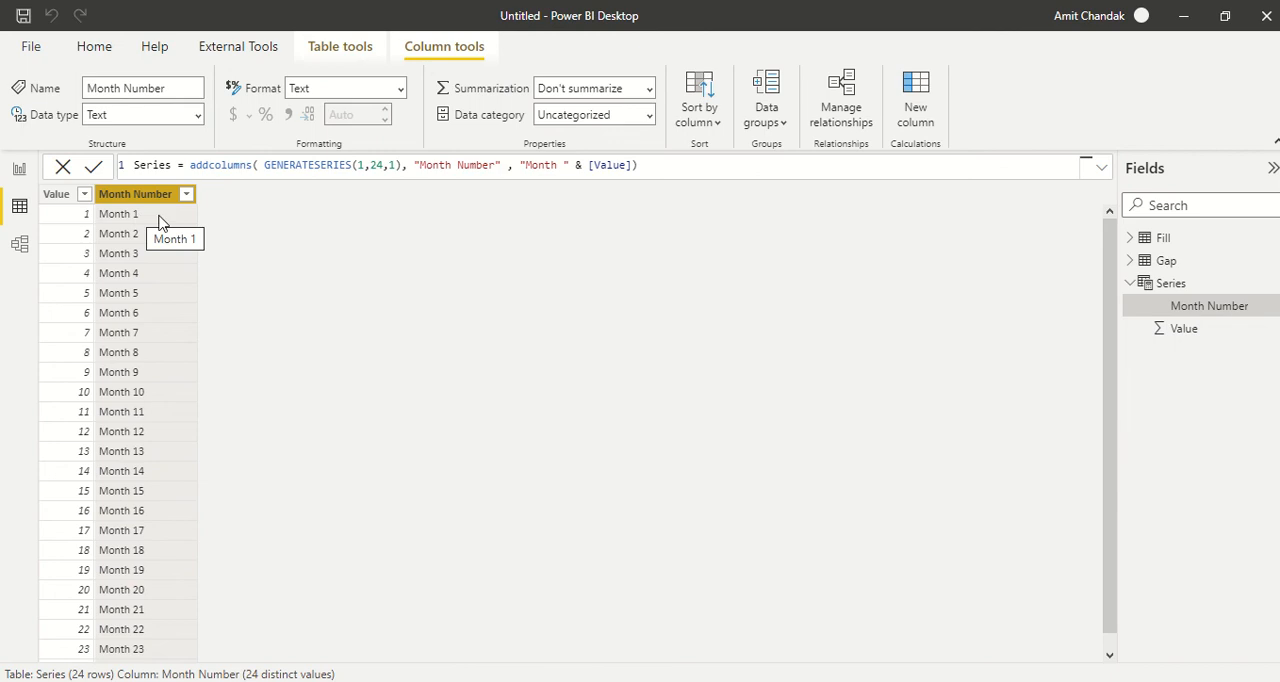
pyautogui.click(588, 165)
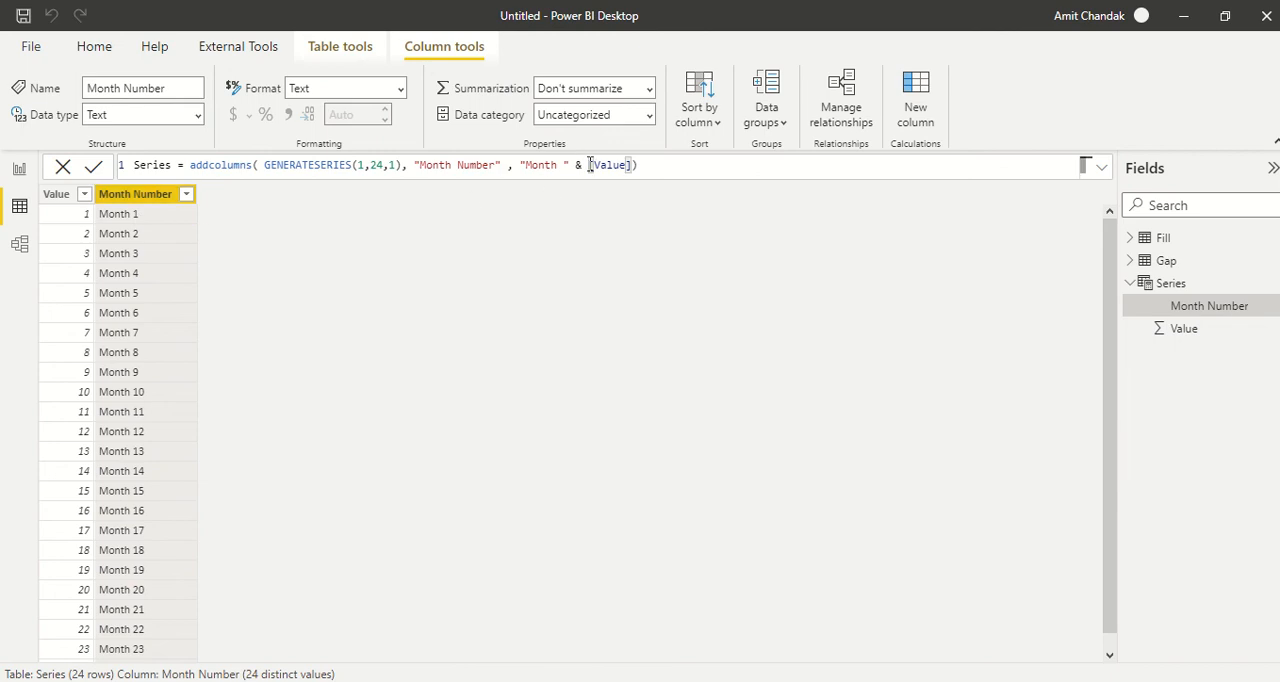
pyautogui.write('format')
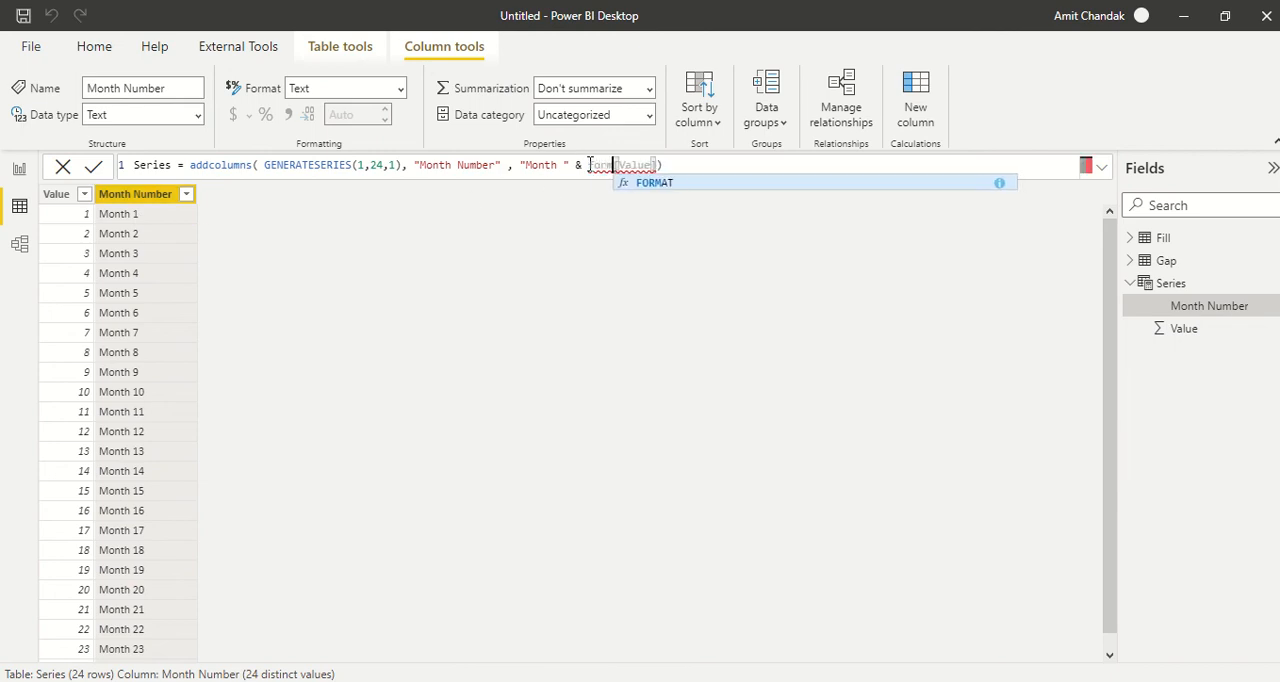
pyautogui.write('(')
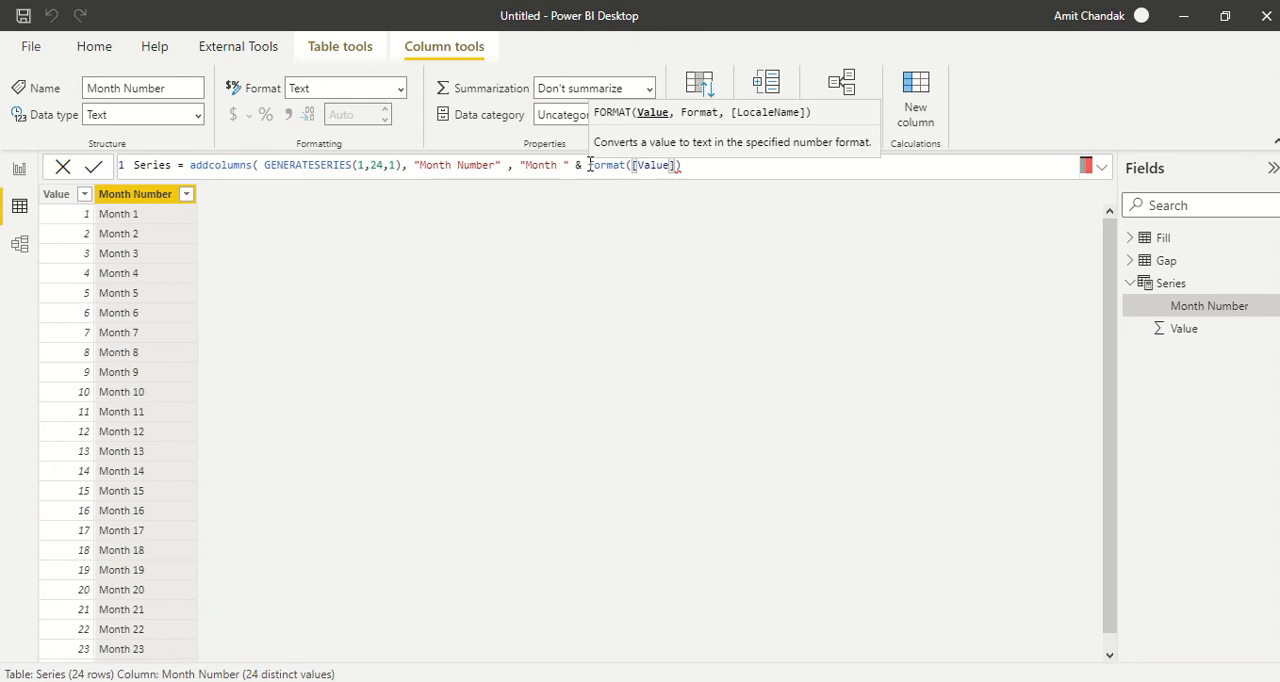
pyautogui.press('Right')
pyautogui.press('Right')
pyautogui.press('Right')
pyautogui.press('Right')
pyautogui.press('Right')
pyautogui.write(', "')
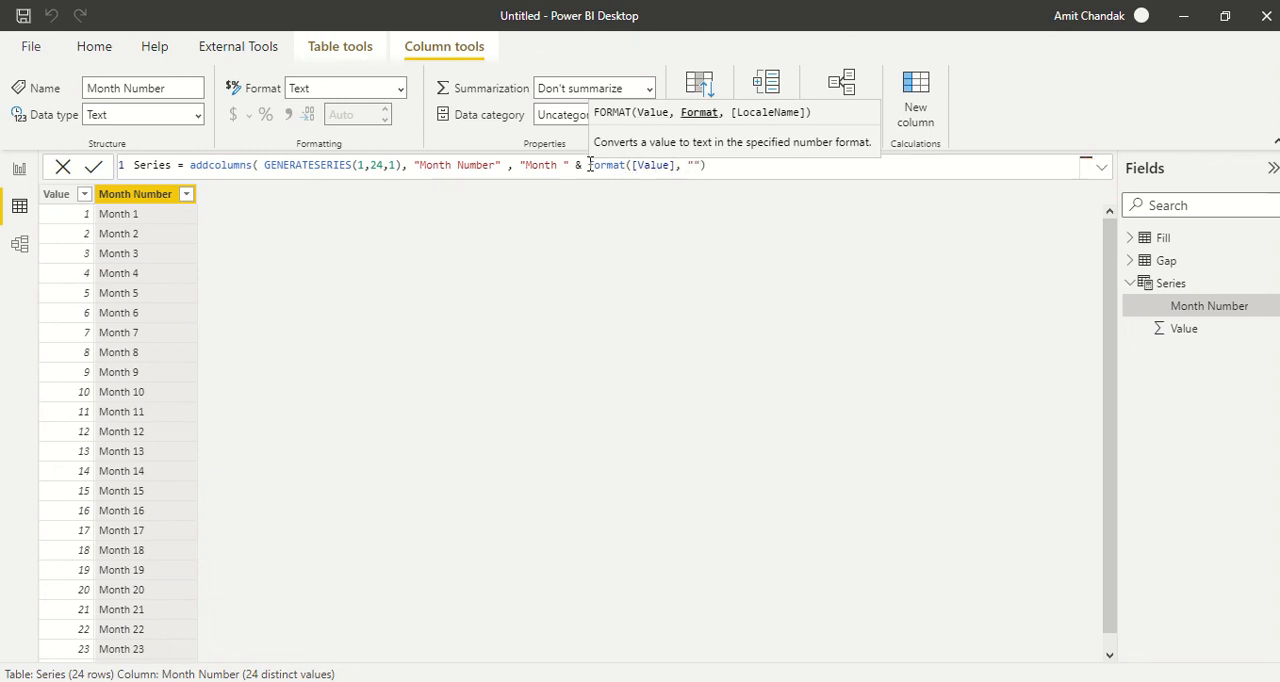
pyautogui.write('00")')
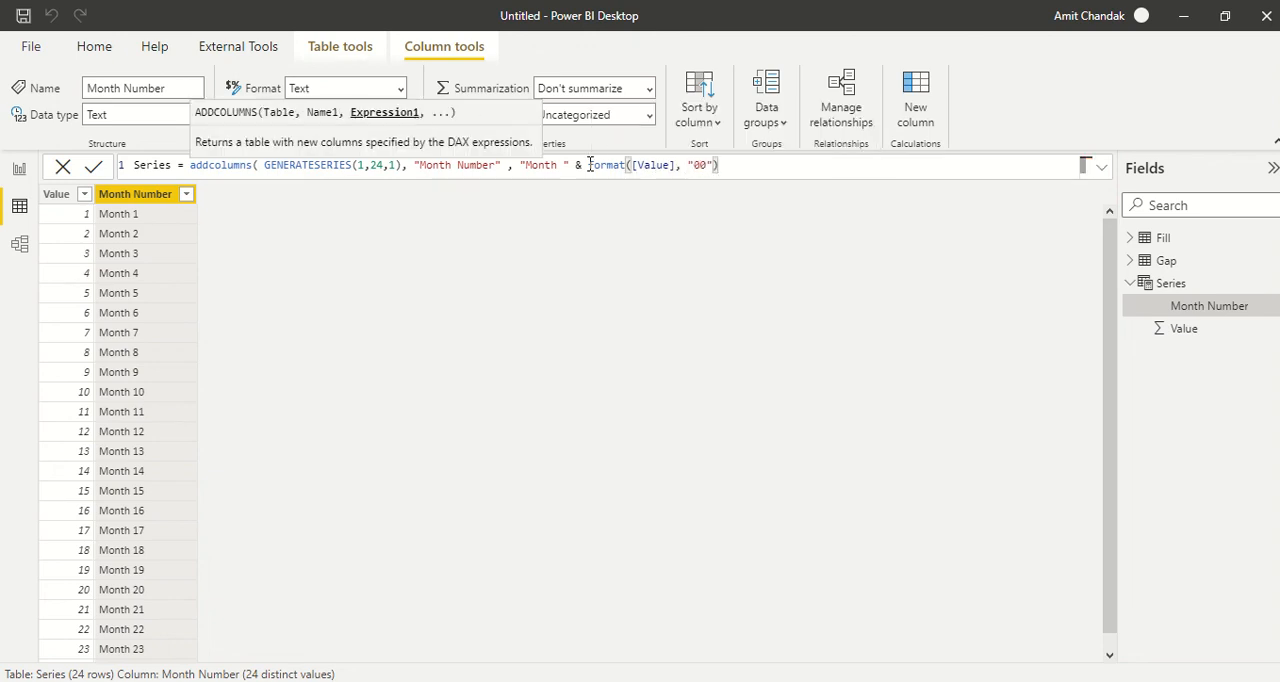
pyautogui.write(')')
pyautogui.press('Return')
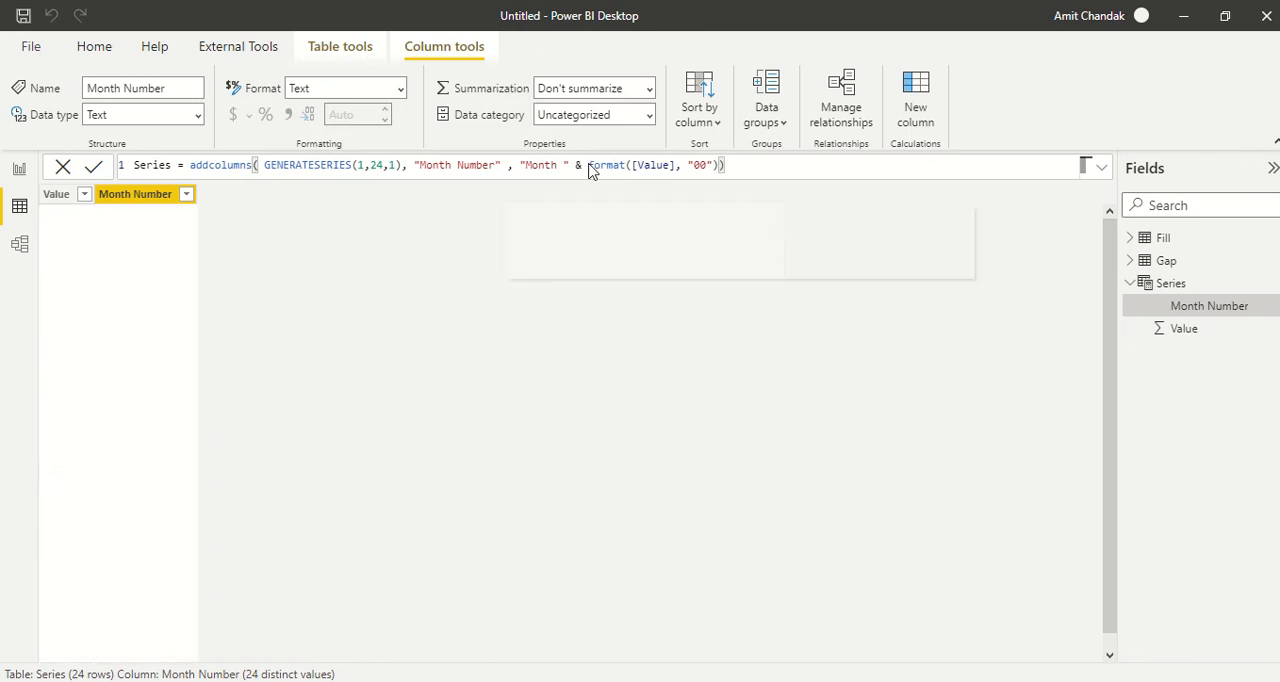